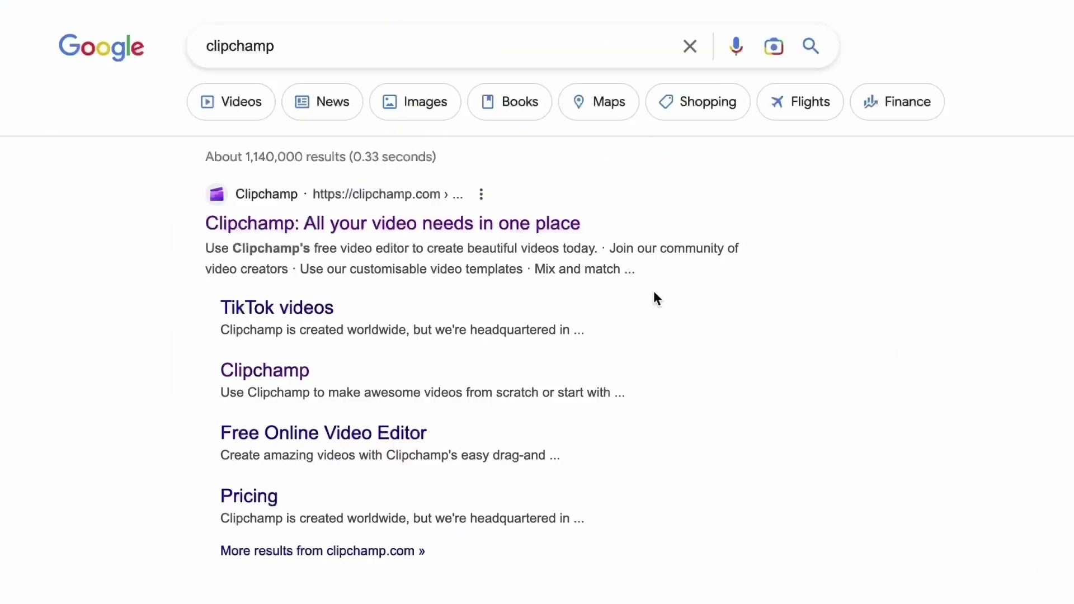
Open the 'Clipchamp: All your video needs in one place' Google result.
{"action": "left_click", "coordinate": [397, 227]}
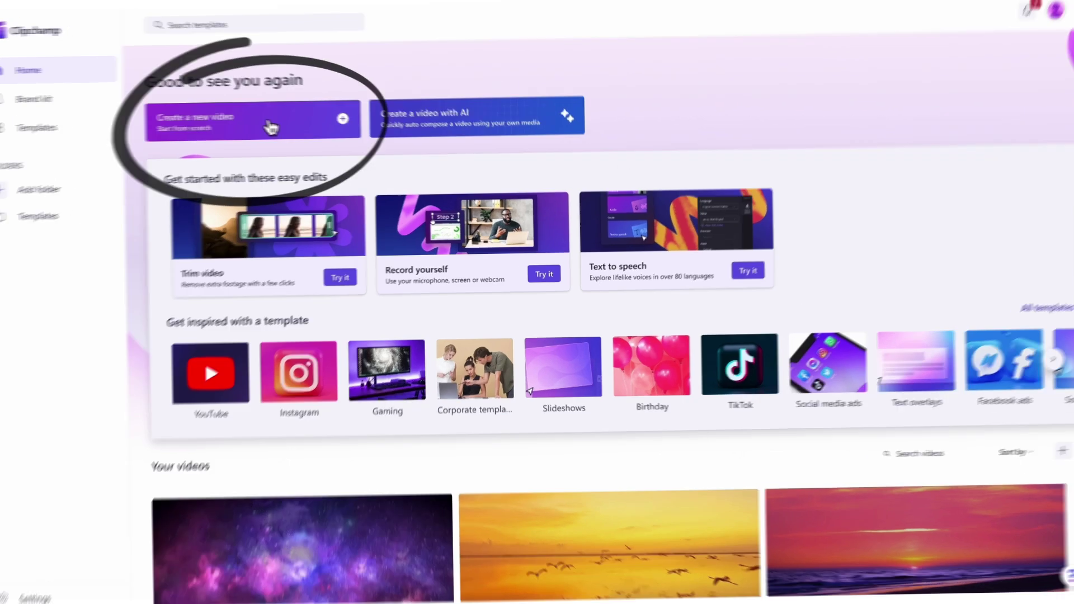
Choose 'Create a new video' on the Clipchamp home page for a blank project.
{"action": "left_click", "coordinate": [271, 126]}
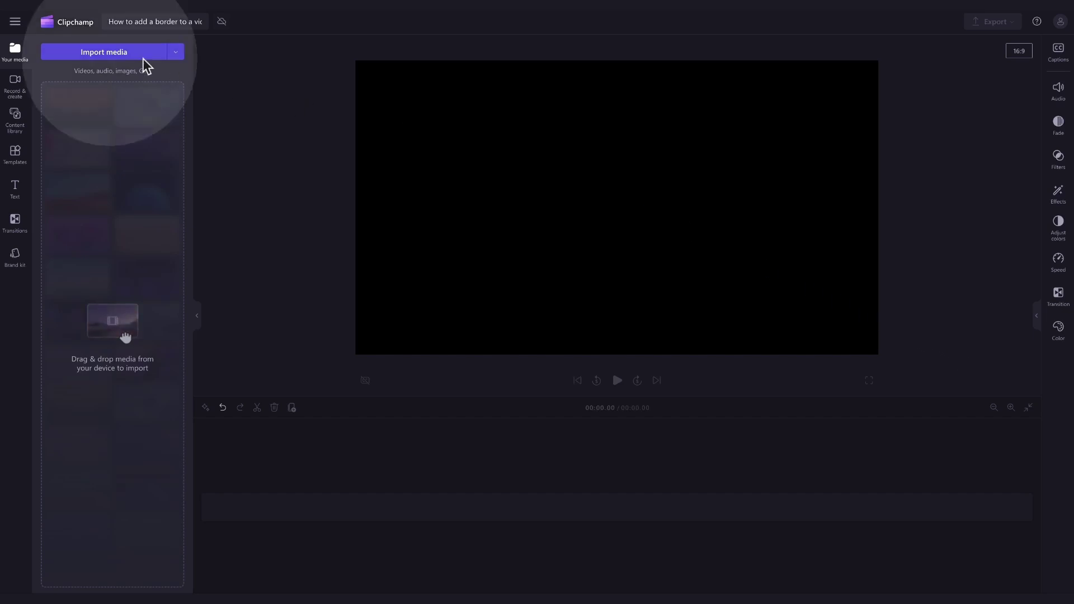
Import My video.mp4 from the Tutorial folder into the media library.
{"action": "left_click", "coordinate": [104, 52]}
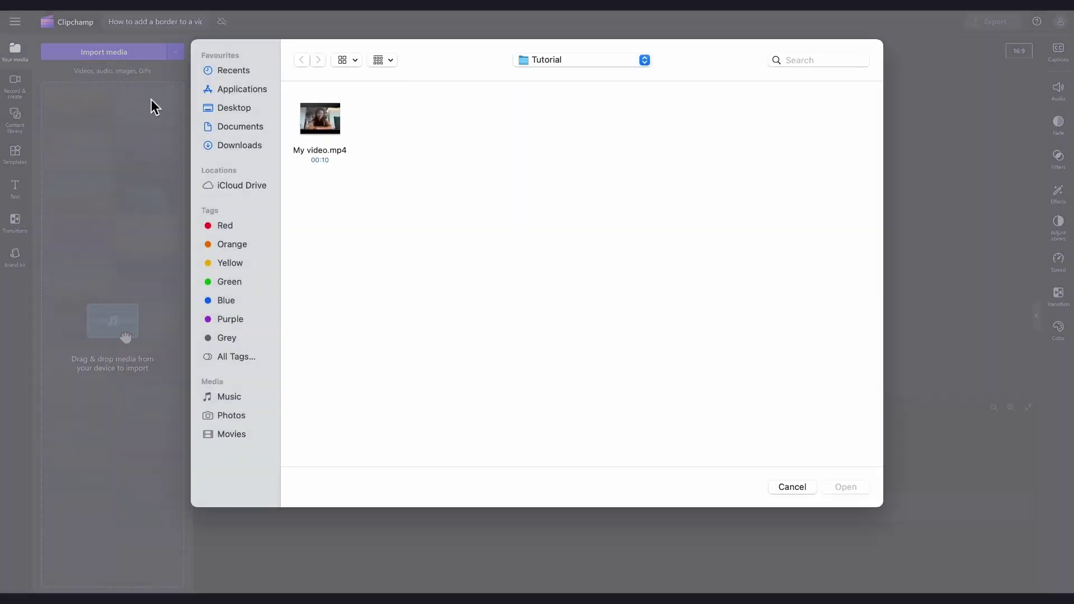
{"action": "left_click", "coordinate": [326, 152]}
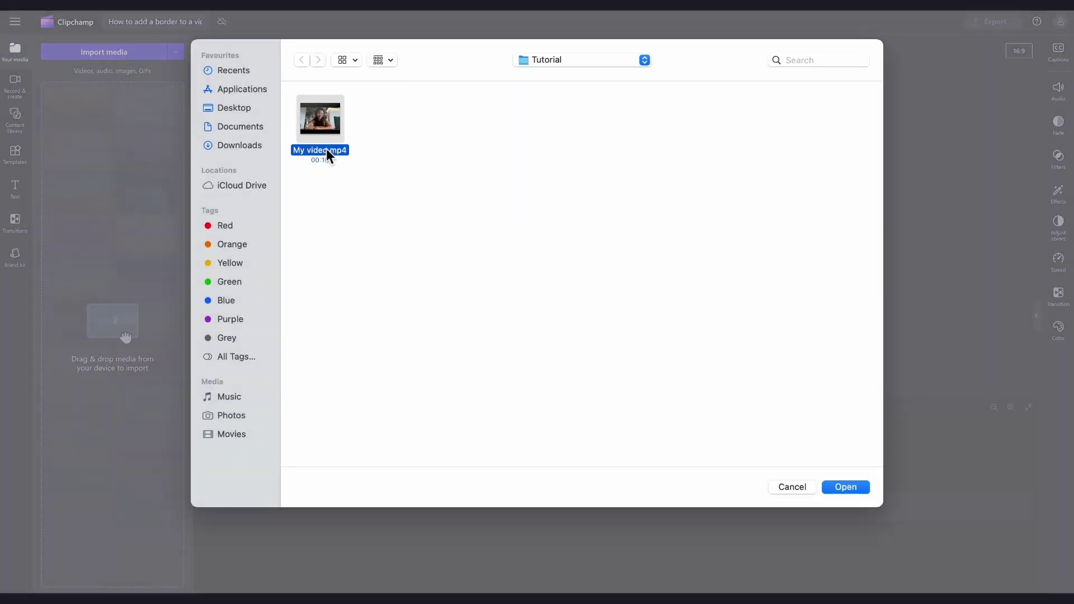
{"action": "left_click", "coordinate": [838, 489]}
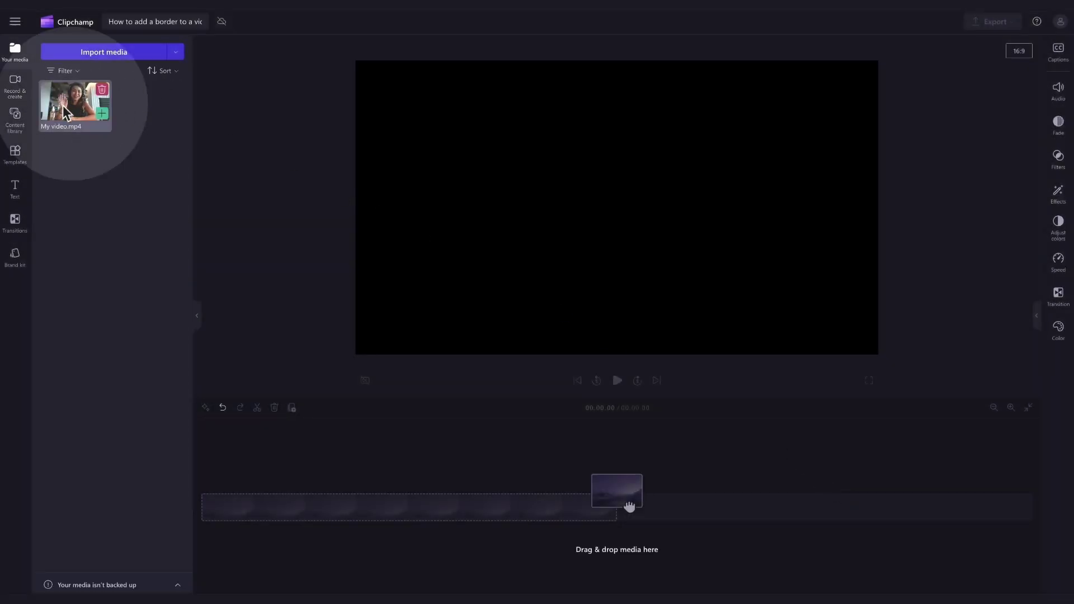
Drag My video.mp4 from the media panel onto the timeline as a 10-second clip.
{"action": "mouse_move", "coordinate": [72, 101]}
{"action": "left_mouse_down"}
{"action": "mouse_move", "coordinate": [268, 370]}
{"action": "mouse_move", "coordinate": [265, 508]}
{"action": "left_mouse_up"}
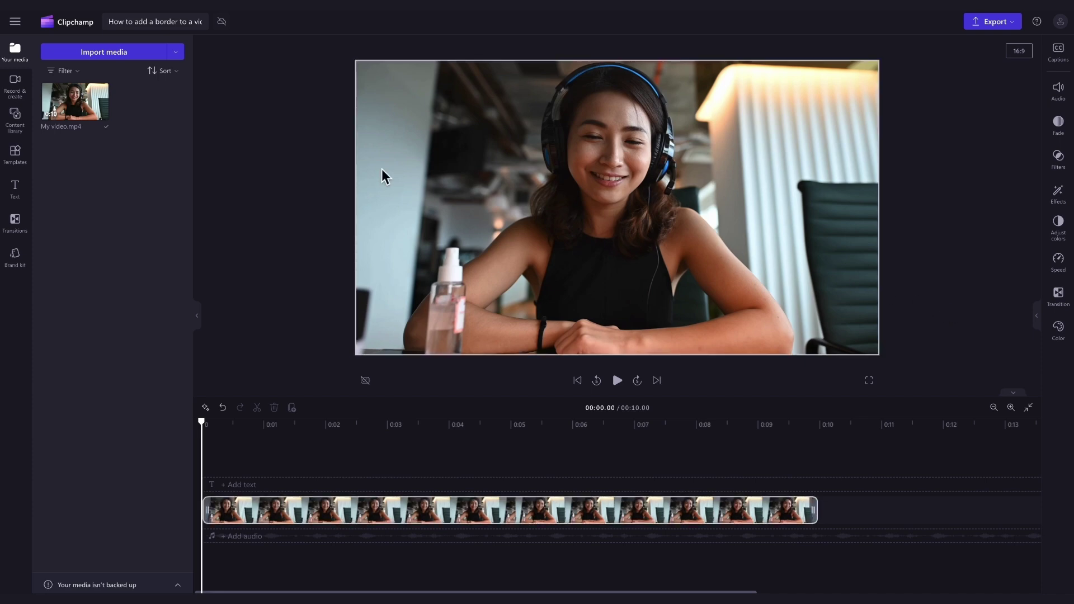
Filter Content library Visuals to Frames & borders and open the Basic frames collection.
{"action": "left_click", "coordinate": [23, 126]}
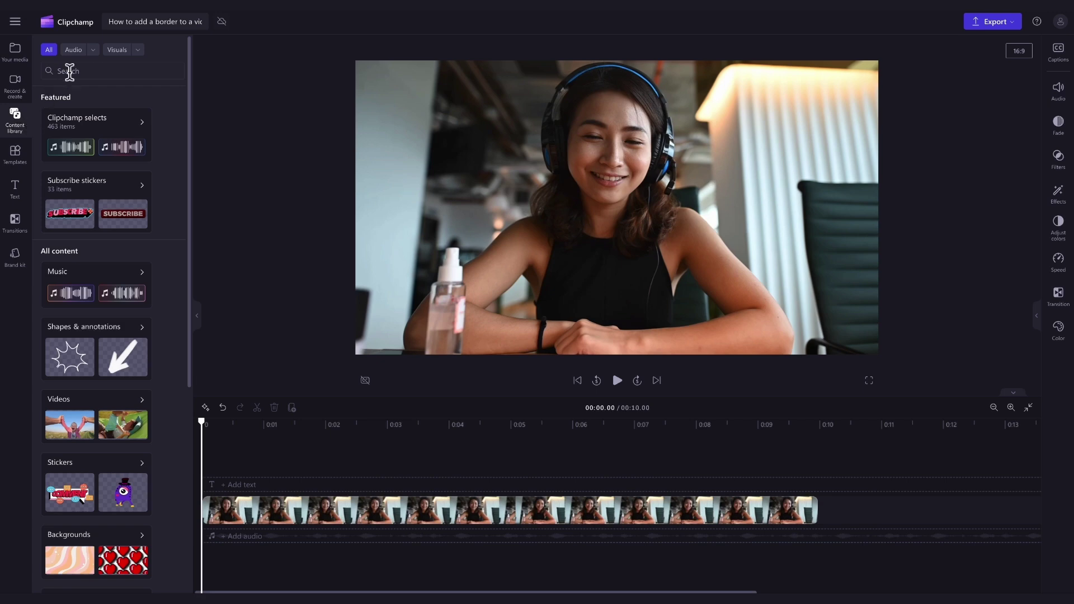
{"action": "left_click", "coordinate": [118, 53]}
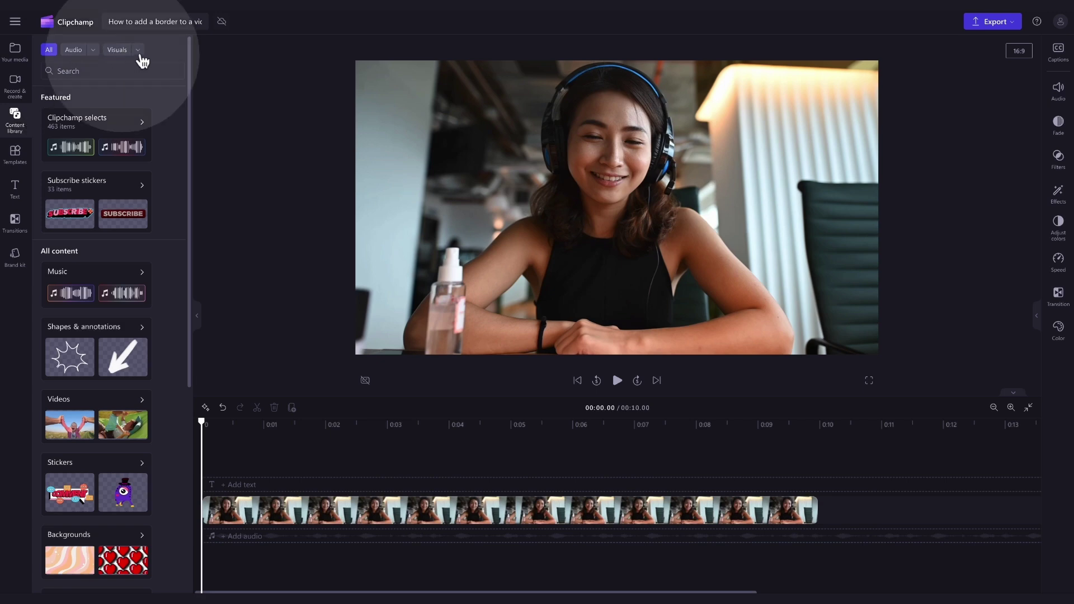
{"action": "left_click", "coordinate": [118, 189]}
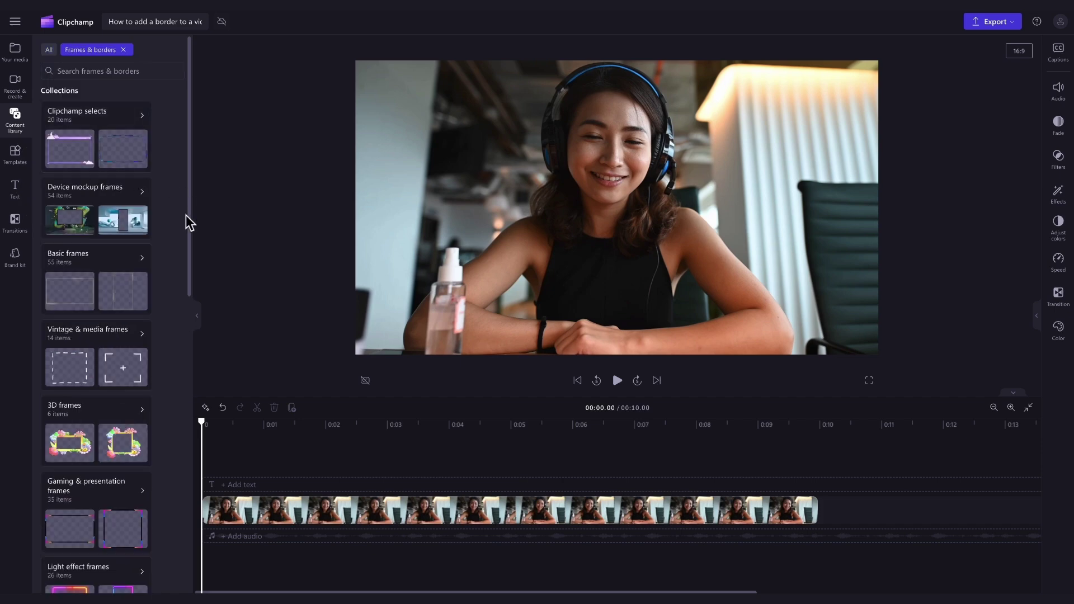
{"action": "scroll", "coordinate": [183, 233], "scroll_direction": "down", "scroll_amount": 3}
{"action": "scroll", "coordinate": [183, 232], "scroll_direction": "down", "scroll_amount": 3}
{"action": "scroll", "coordinate": [183, 233], "scroll_direction": "down", "scroll_amount": 1}
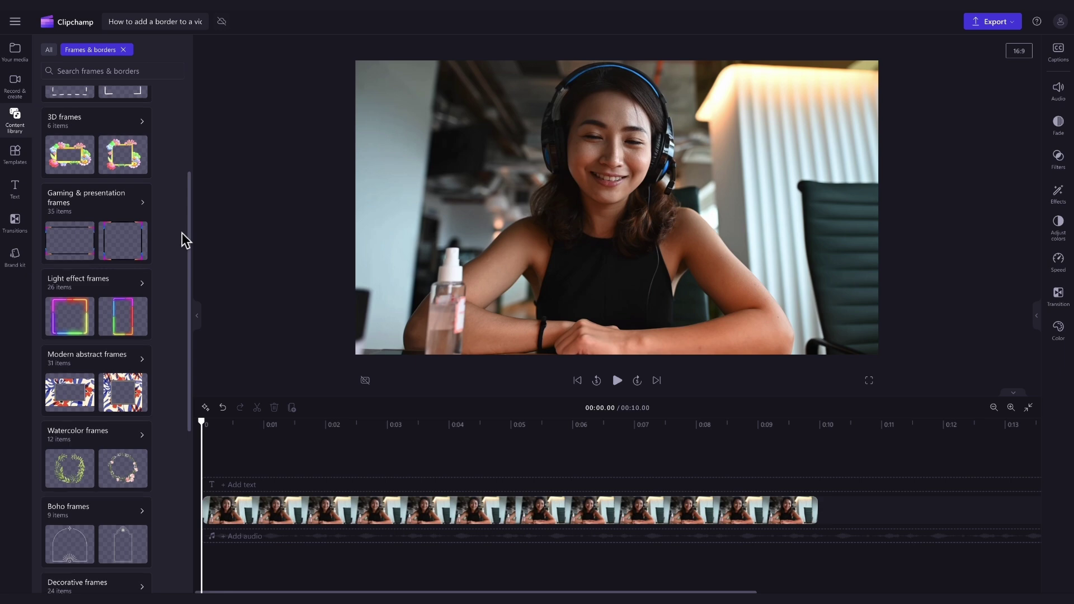
{"action": "scroll", "coordinate": [182, 232], "scroll_direction": "down", "scroll_amount": 4}
{"action": "scroll", "coordinate": [182, 232], "scroll_direction": "down", "scroll_amount": 3}
{"action": "scroll", "coordinate": [183, 233], "scroll_direction": "down", "scroll_amount": 1}
{"action": "scroll", "coordinate": [182, 233], "scroll_direction": "up", "scroll_amount": 4}
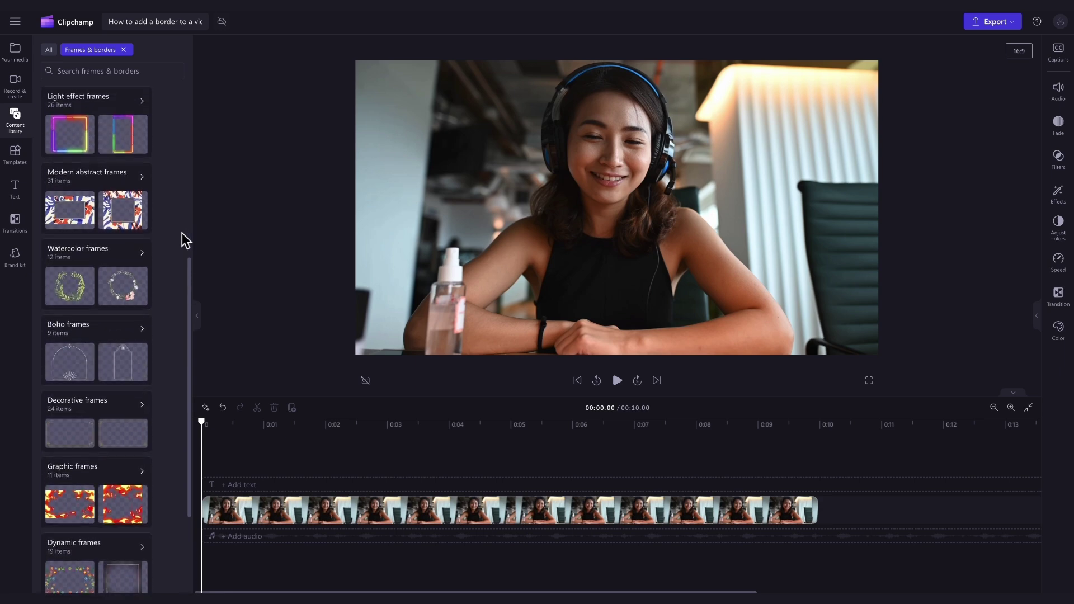
{"action": "scroll", "coordinate": [183, 233], "scroll_direction": "up", "scroll_amount": 3}
{"action": "scroll", "coordinate": [182, 233], "scroll_direction": "up", "scroll_amount": 2}
{"action": "scroll", "coordinate": [181, 233], "scroll_direction": "up", "scroll_amount": 3}
{"action": "scroll", "coordinate": [182, 232], "scroll_direction": "up", "scroll_amount": 4}
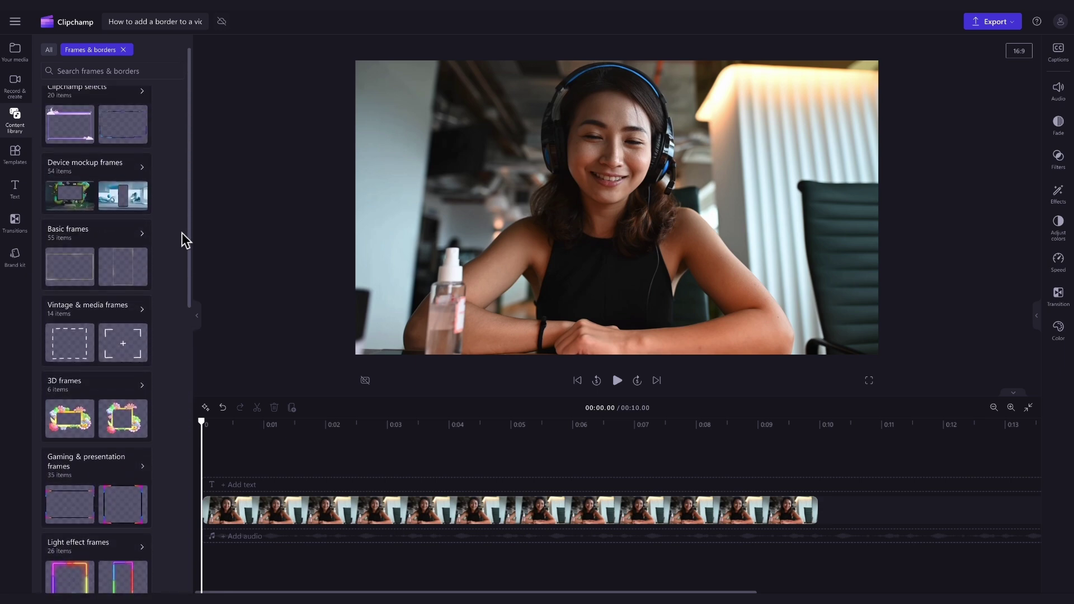
{"action": "left_click", "coordinate": [113, 270]}
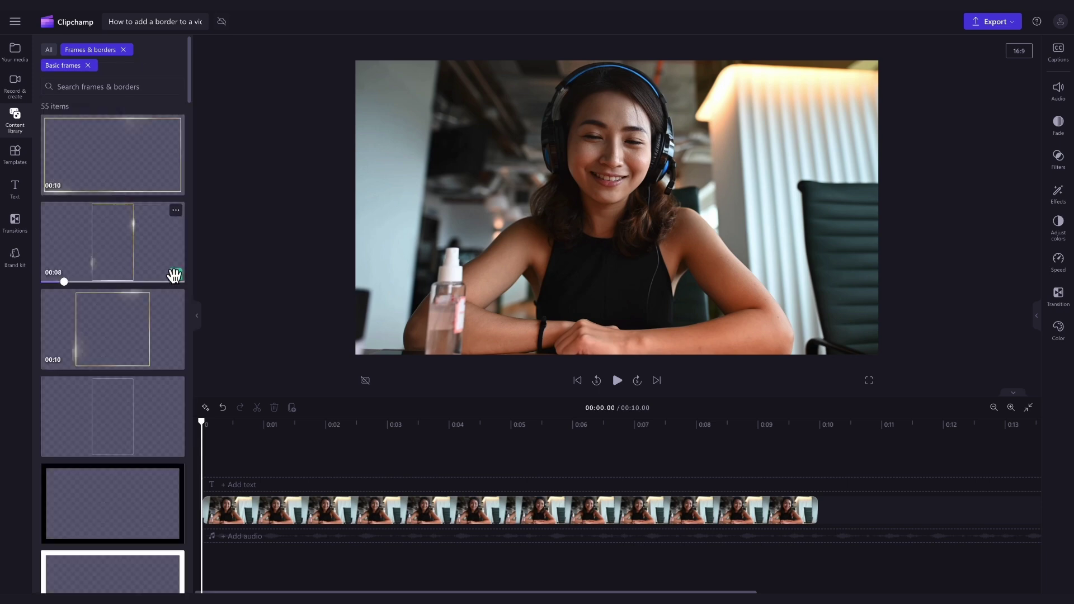
{"action": "scroll", "coordinate": [188, 303], "scroll_direction": "down", "scroll_amount": 1}
{"action": "scroll", "coordinate": [188, 303], "scroll_direction": "down", "scroll_amount": 2}
{"action": "scroll", "coordinate": [189, 302], "scroll_direction": "down", "scroll_amount": 3}
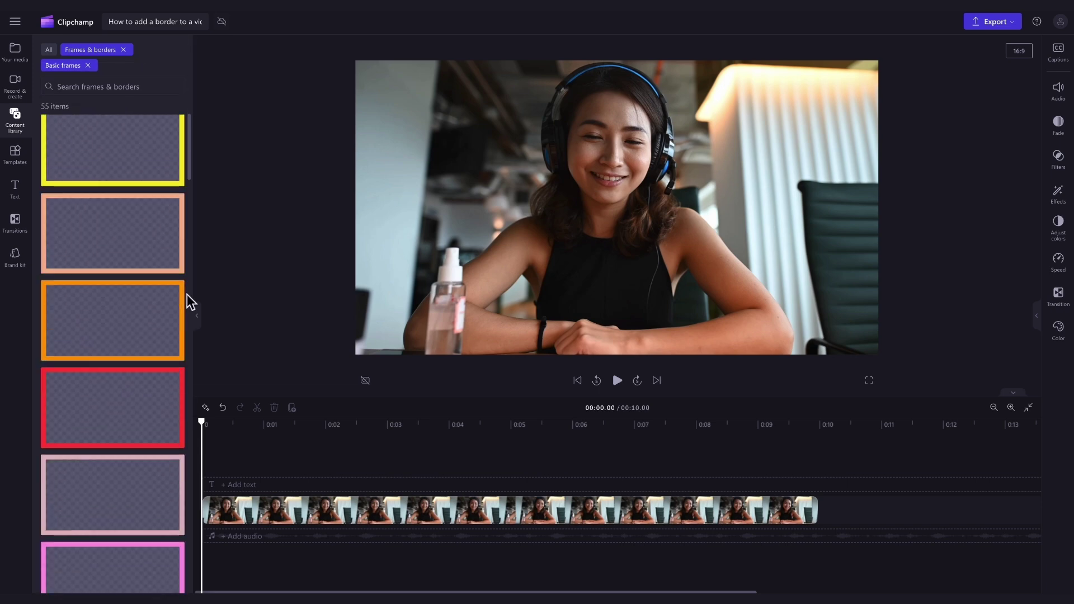
{"action": "scroll", "coordinate": [188, 302], "scroll_direction": "down", "scroll_amount": 3}
{"action": "scroll", "coordinate": [189, 303], "scroll_direction": "down", "scroll_amount": 2}
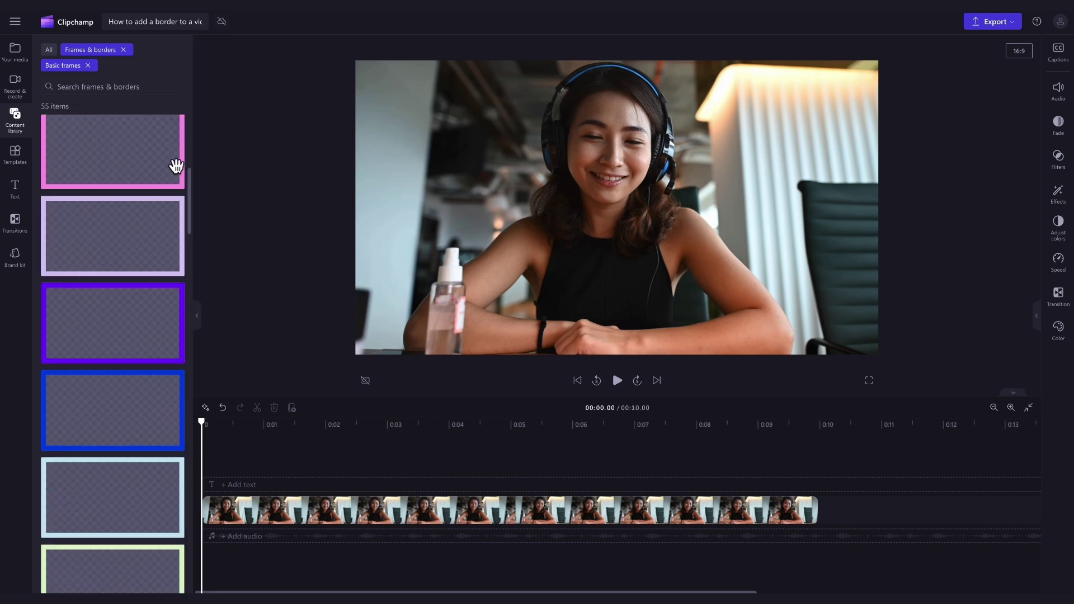
Search Frames & borders for 'pink border' and drag the pink frame above the video track.
{"action": "left_click", "coordinate": [87, 65]}
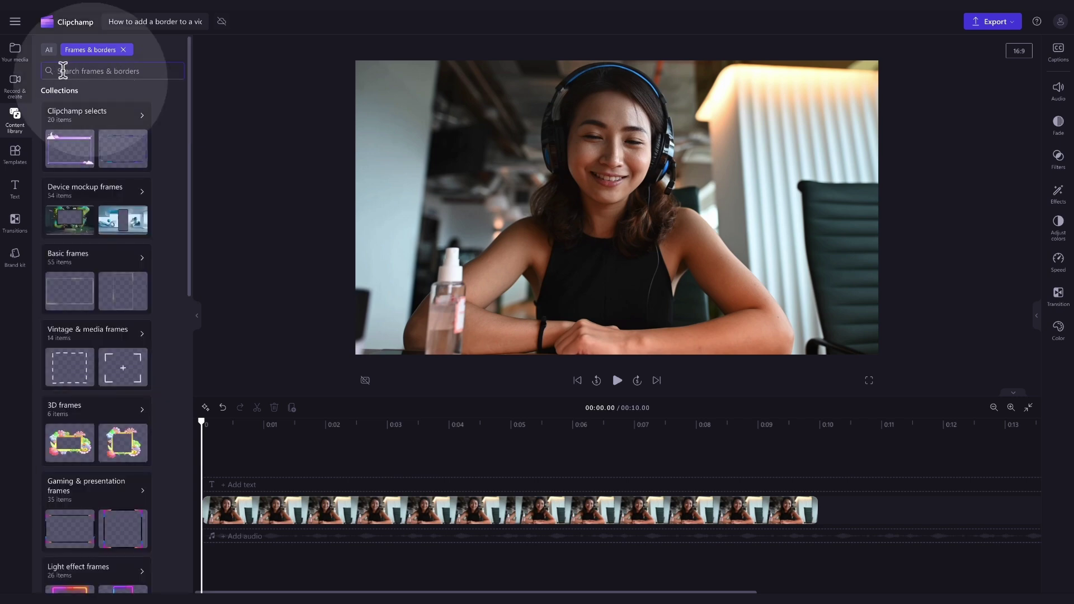
{"action": "type", "text": "pink border"}
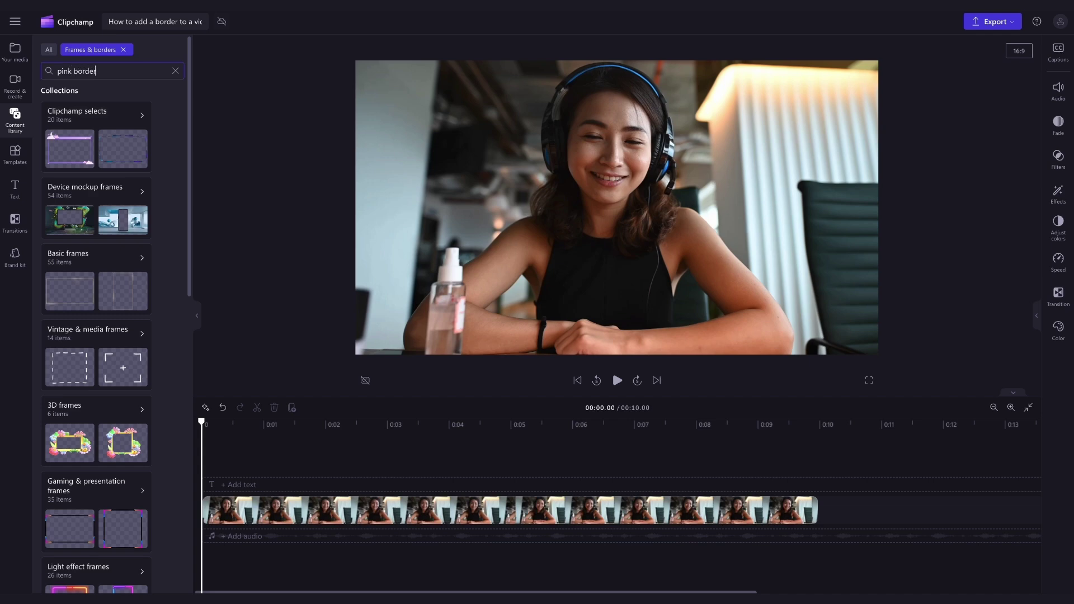
{"action": "key", "text": "Return"}
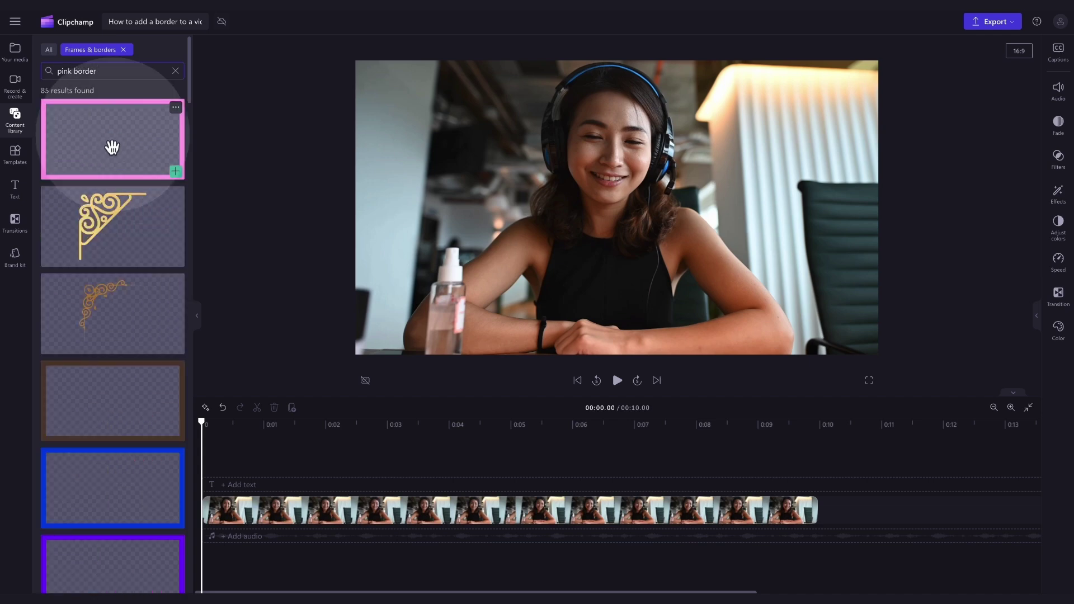
{"action": "left_click_drag", "start_coordinate": [112, 147], "coordinate": [225, 492]}
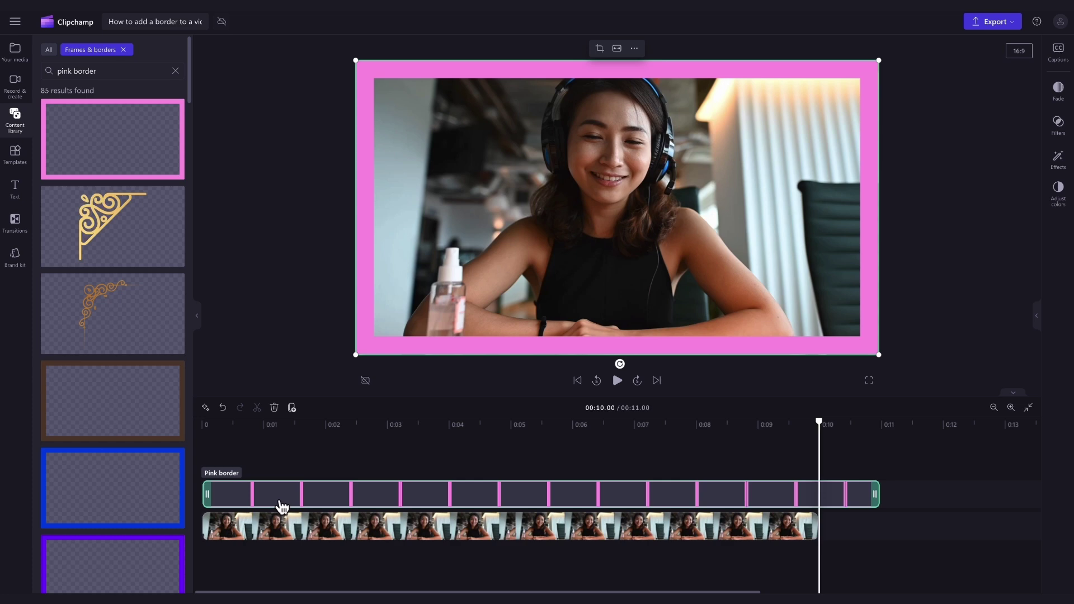
Trim the pink border's right edge so it ends with the 10-second video clip.
{"action": "left_click", "coordinate": [841, 502]}
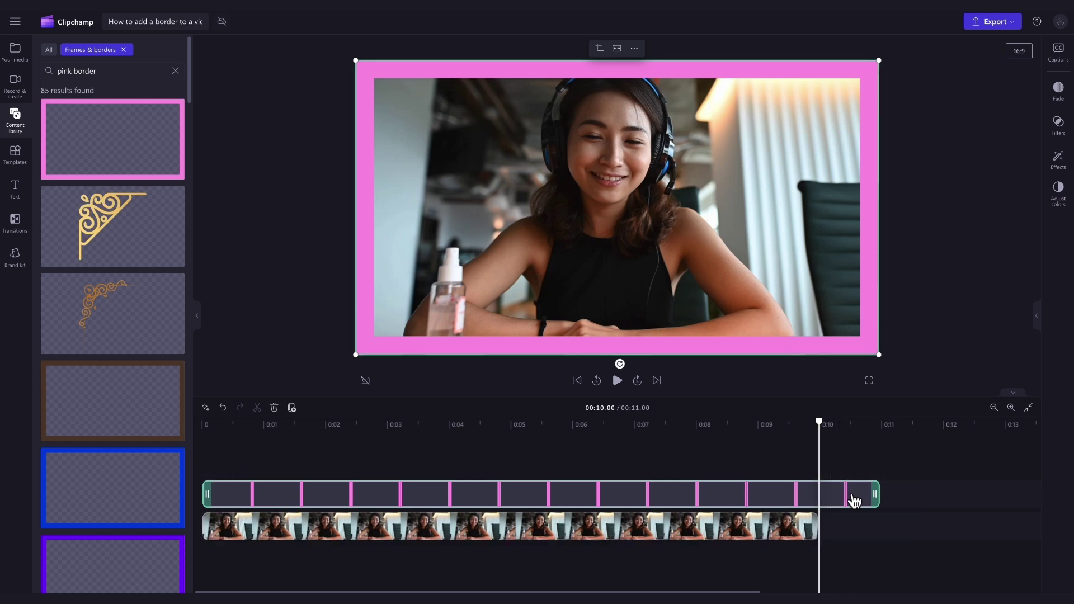
{"action": "left_click", "coordinate": [800, 502]}
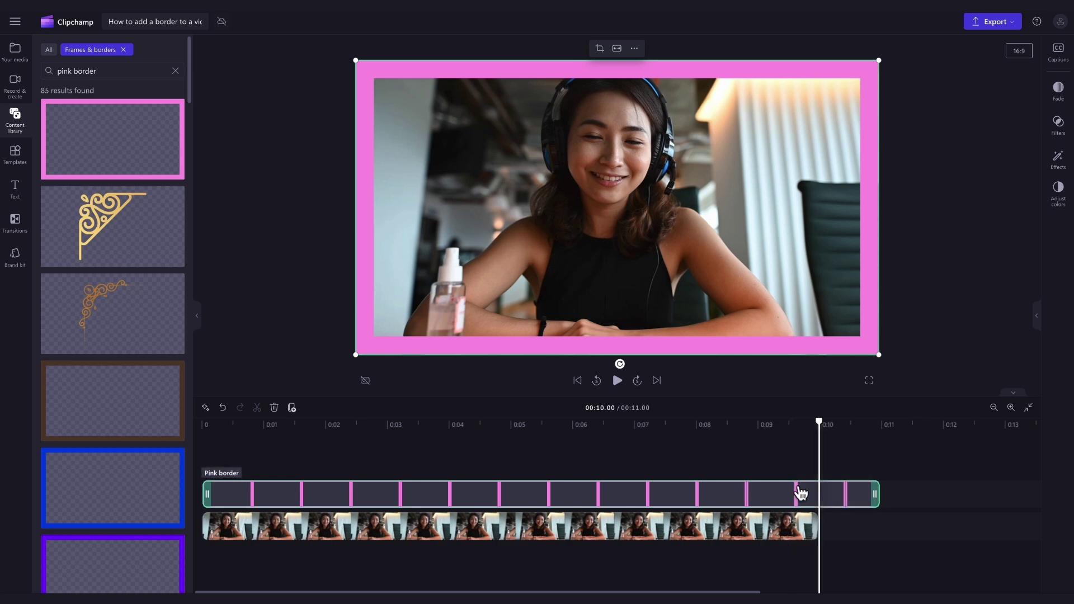
{"action": "left_click", "coordinate": [873, 499]}
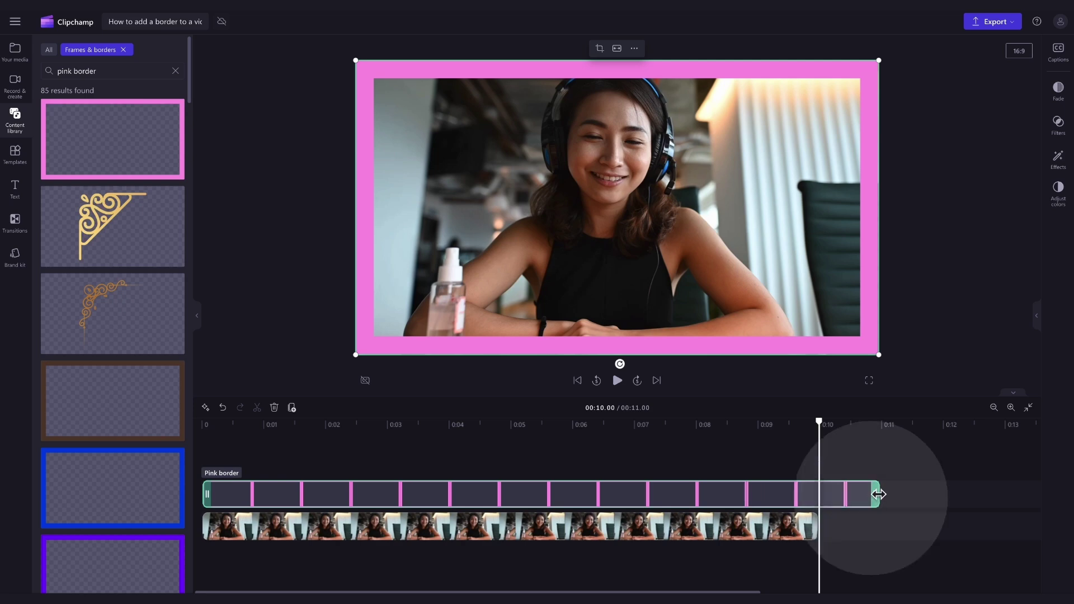
{"action": "left_click_drag", "start_coordinate": [880, 495], "coordinate": [816, 497]}
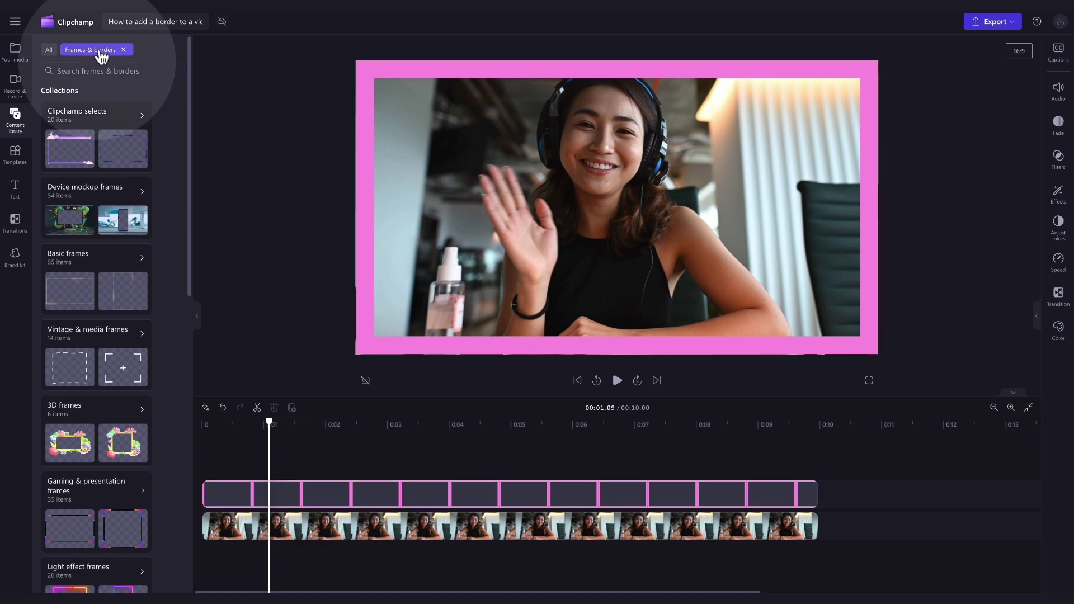
{"action": "scroll", "coordinate": [168, 140], "scroll_direction": "down", "scroll_amount": 2}
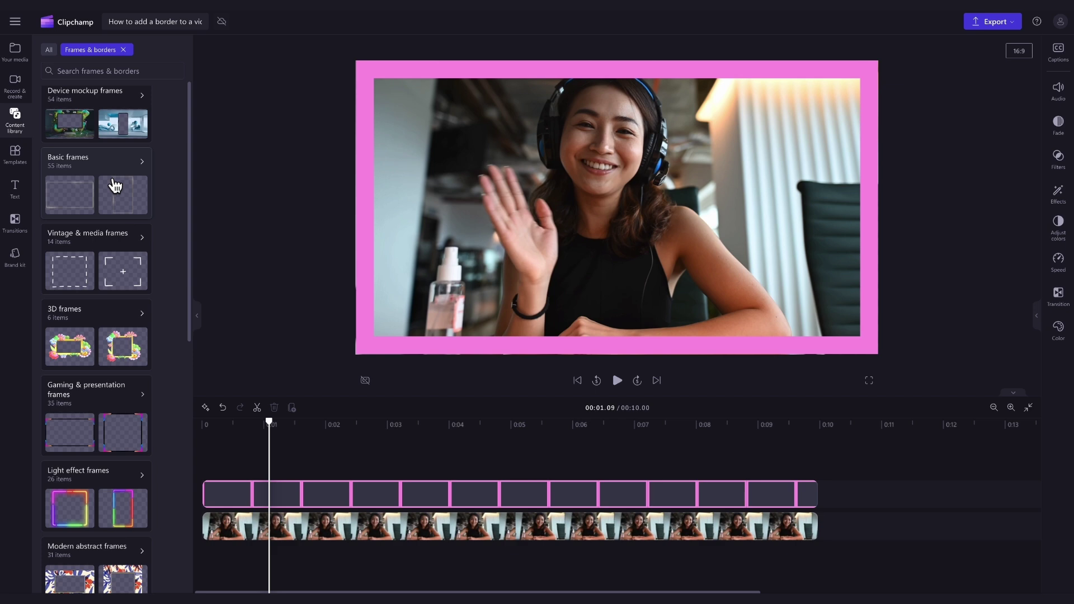
Replace the pink border with purple, then light green, finally the light blue basic frame.
{"action": "left_click", "coordinate": [115, 185]}
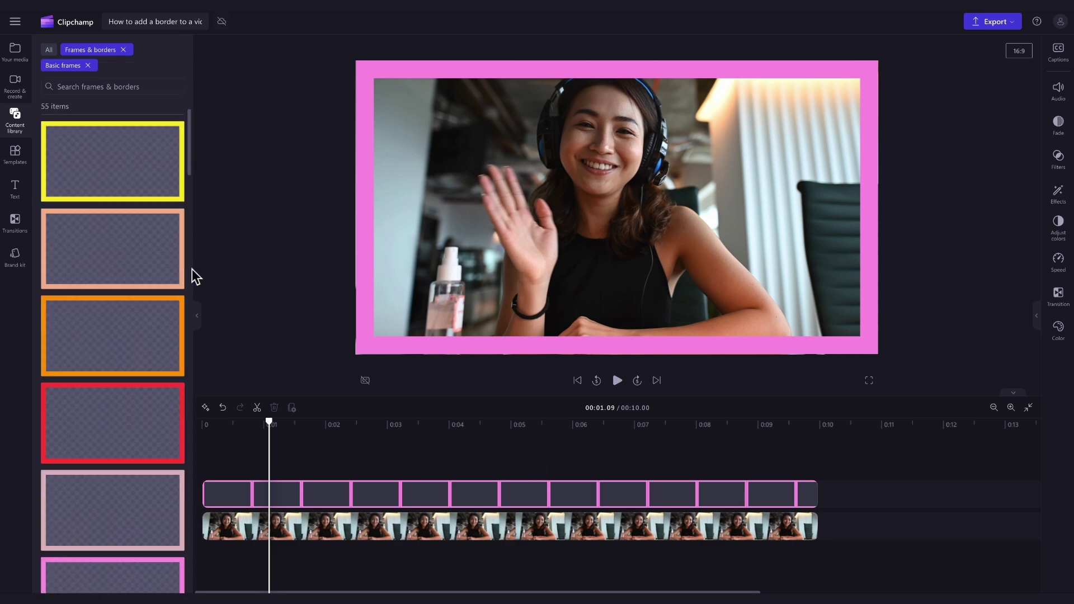
{"action": "scroll", "coordinate": [192, 278], "scroll_direction": "down", "scroll_amount": 5}
{"action": "scroll", "coordinate": [191, 277], "scroll_direction": "down", "scroll_amount": 1}
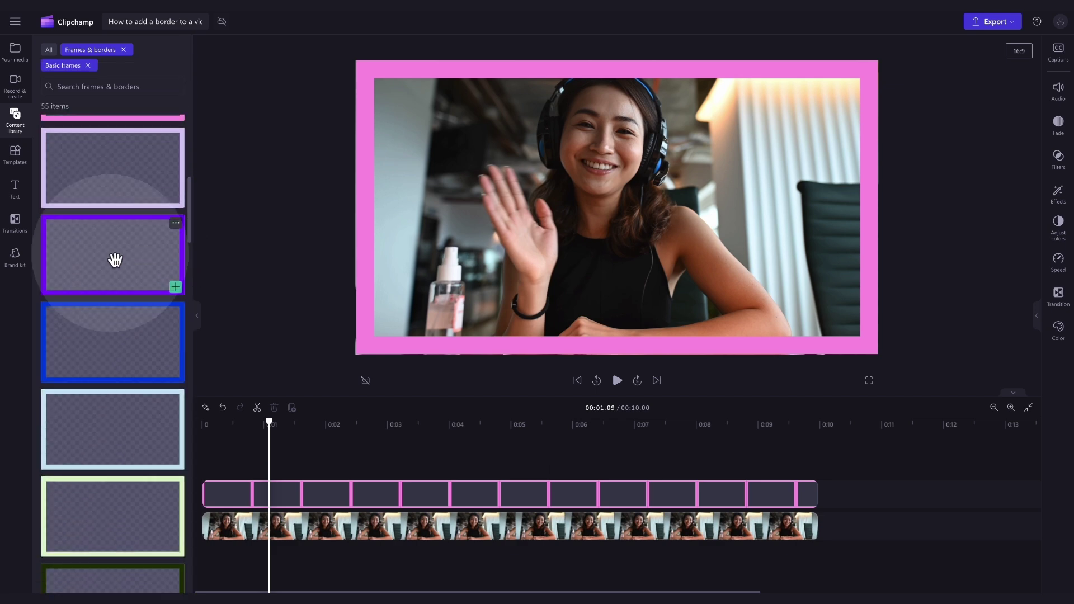
{"action": "left_click_drag", "start_coordinate": [114, 259], "coordinate": [420, 501]}
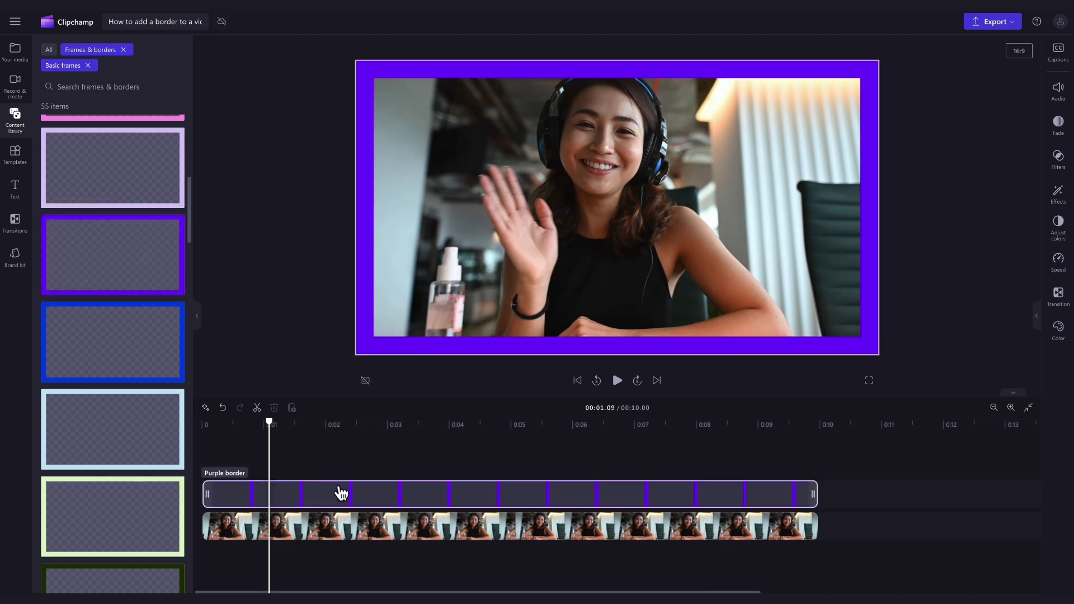
{"action": "left_click_drag", "start_coordinate": [132, 520], "coordinate": [303, 497]}
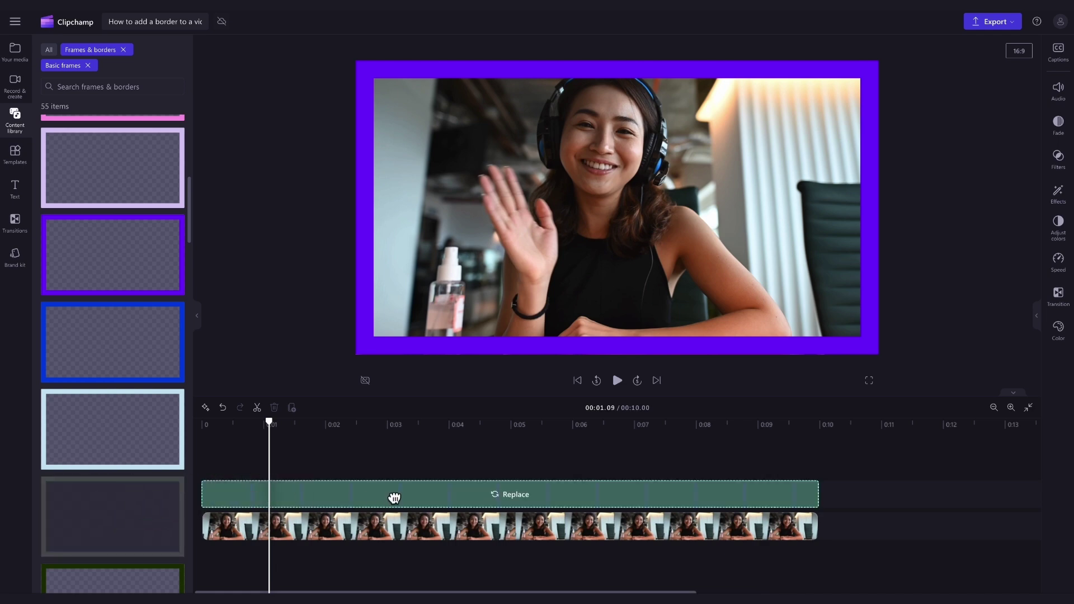
{"action": "left_click_drag", "start_coordinate": [394, 498], "coordinate": [395, 497]}
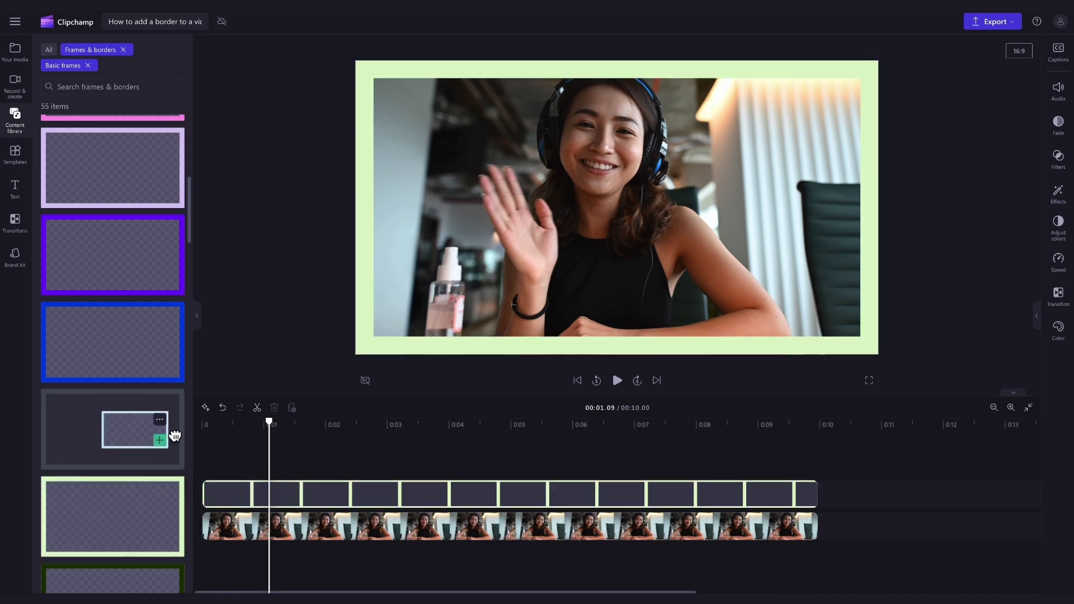
{"action": "left_click_drag", "start_coordinate": [174, 435], "coordinate": [343, 501]}
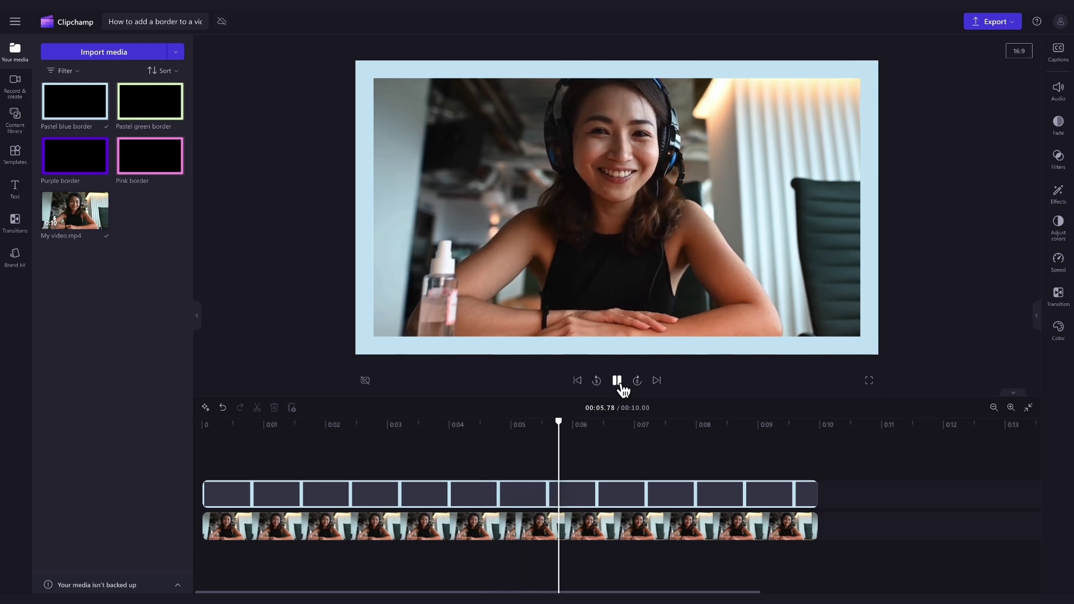
Pause the framed preview at 6.73 s and show the Export quality options.
{"action": "left_click", "coordinate": [618, 382]}
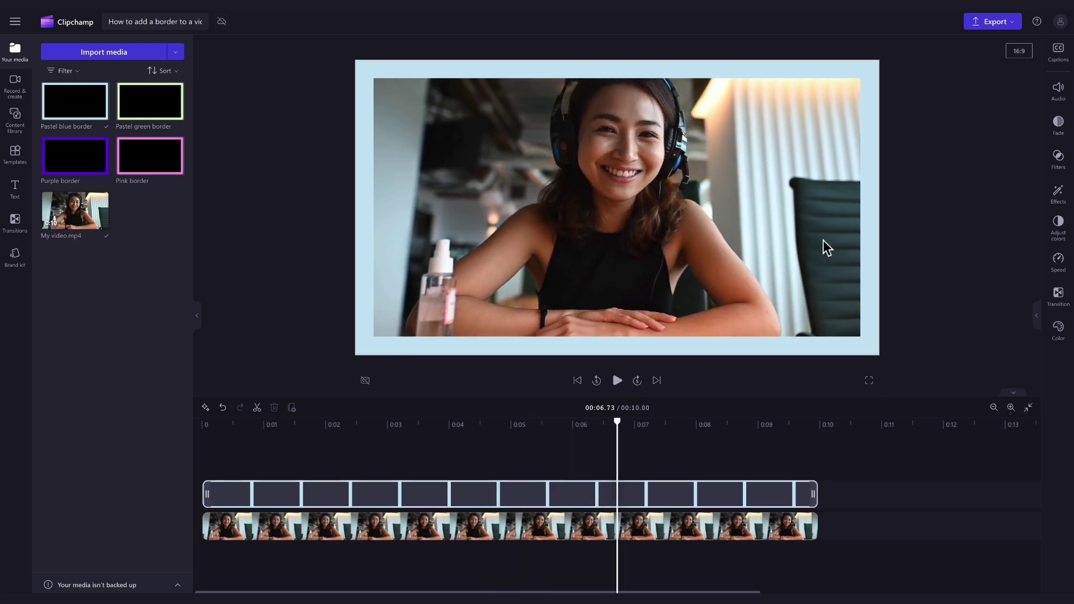
{"action": "left_click", "coordinate": [1001, 30]}
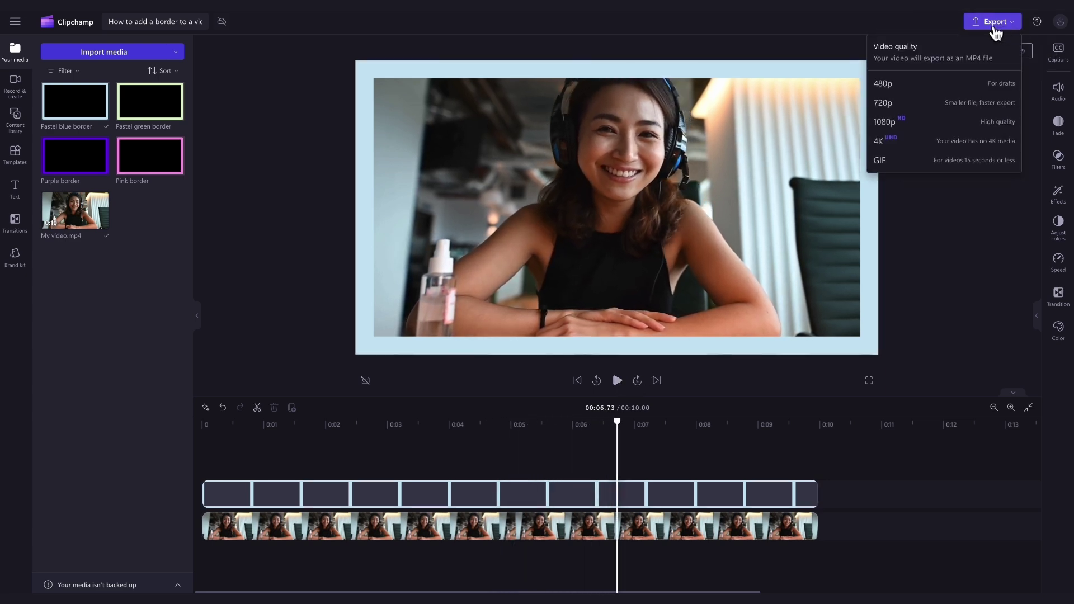
Export the video at 1080p and save the 24.65 MB MP4 to Documents.
{"action": "left_click", "coordinate": [946, 127]}
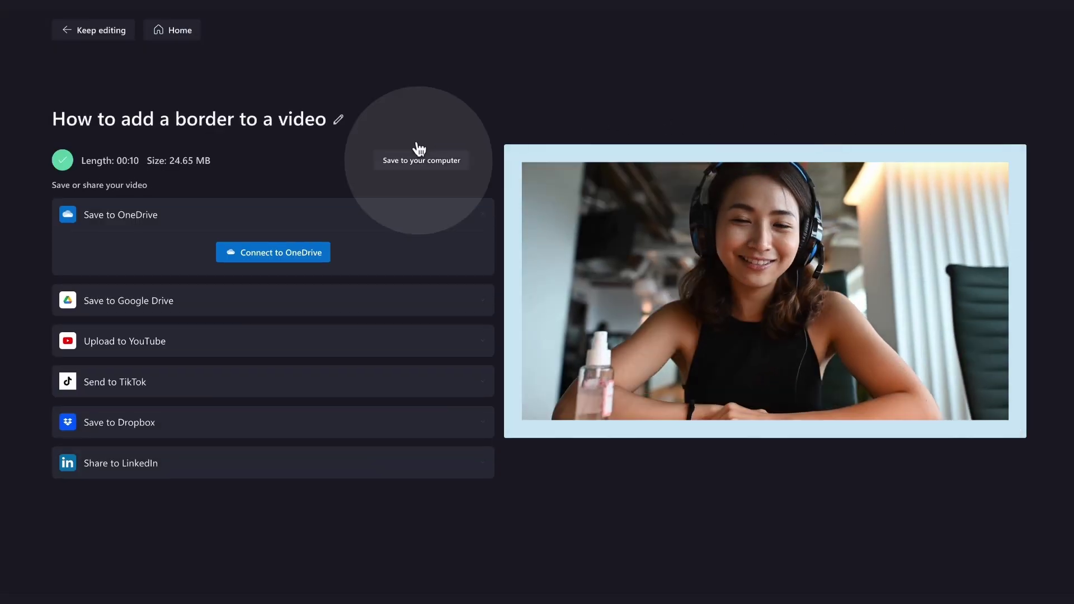
{"action": "left_click", "coordinate": [421, 162]}
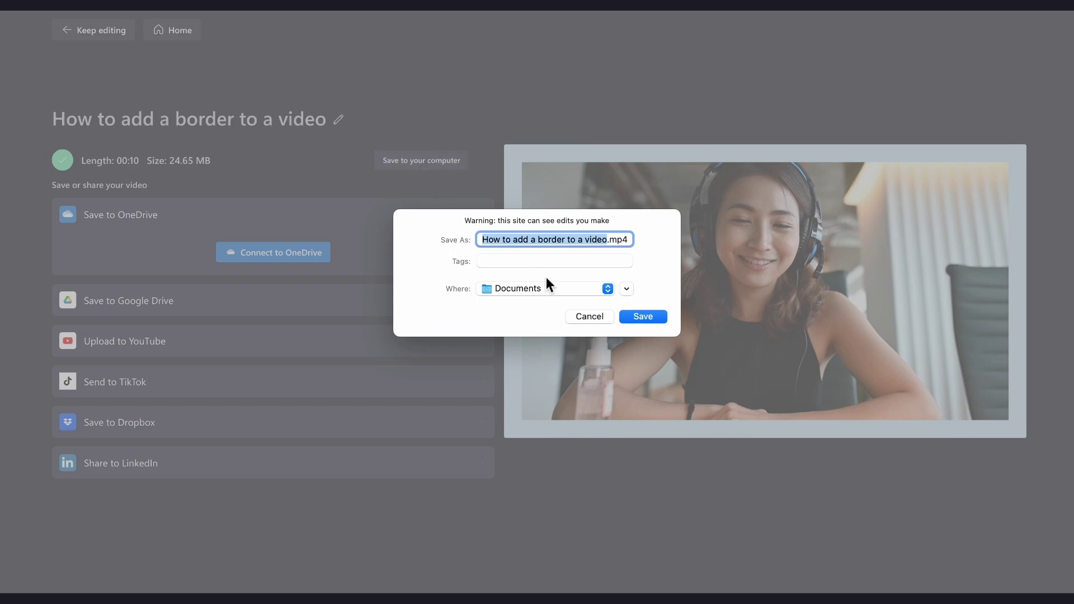
{"action": "left_click", "coordinate": [642, 316]}
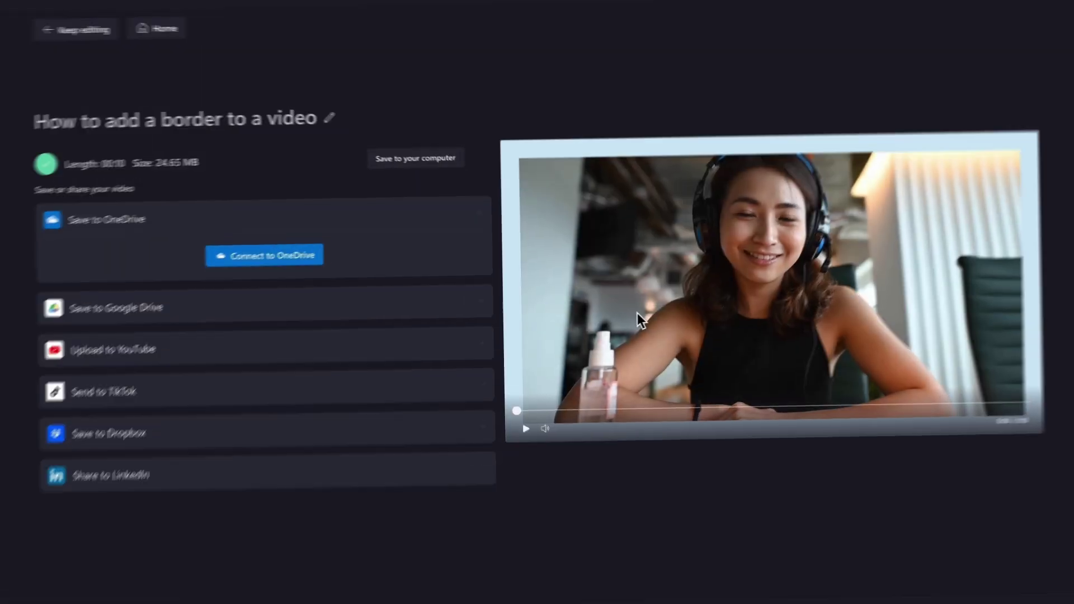